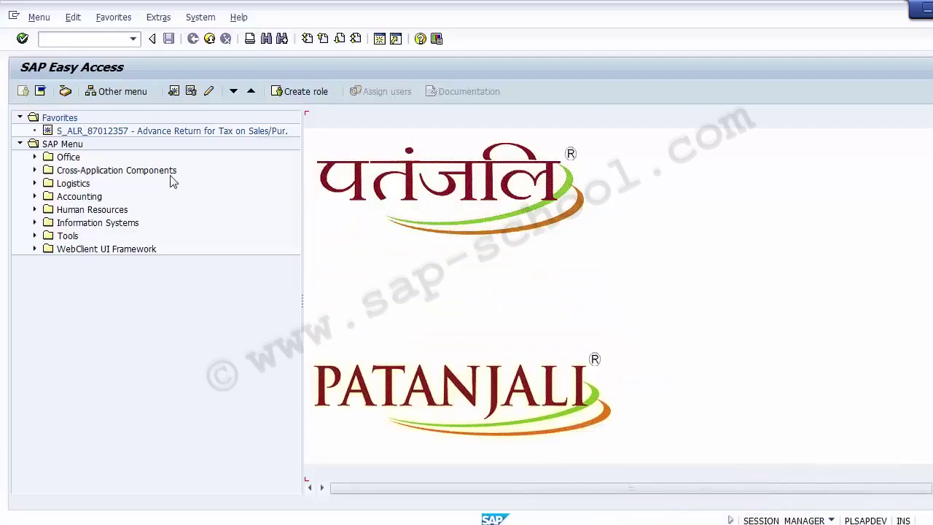
Open the Edit Costing Run screen with transaction CK40N.
left_click(70, 39)
type("CK40N")
key("Return")
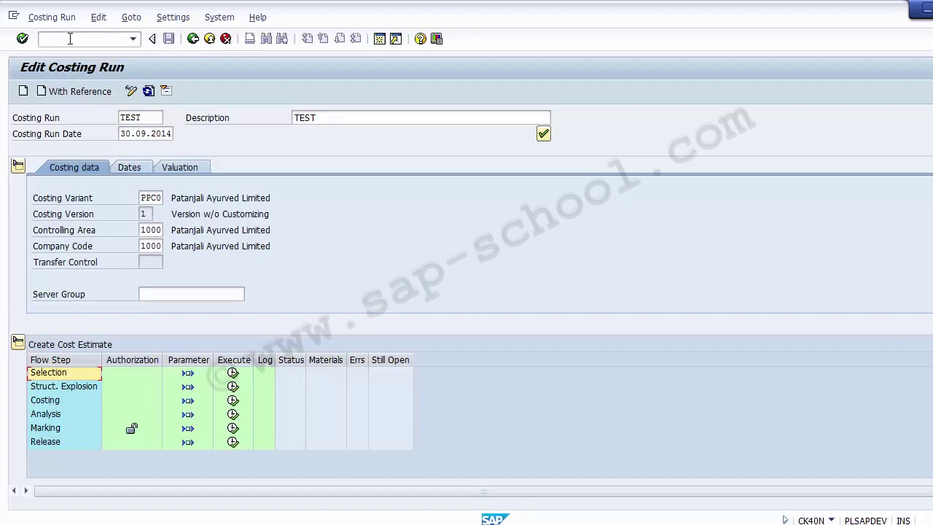
Review the costing variant, costing version, controlling area and company code in the costing run's costing data.
left_click(87, 201)
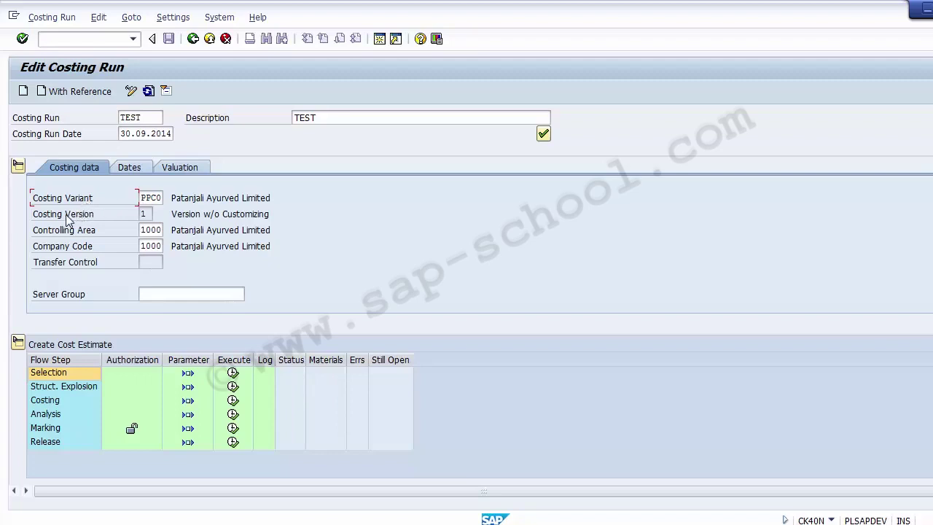
left_click(67, 215)
left_click(63, 234)
left_click(63, 250)
Go through the Create Cost Estimate flow steps from Selection to Release, ending on the Selection row.
left_click(44, 360)
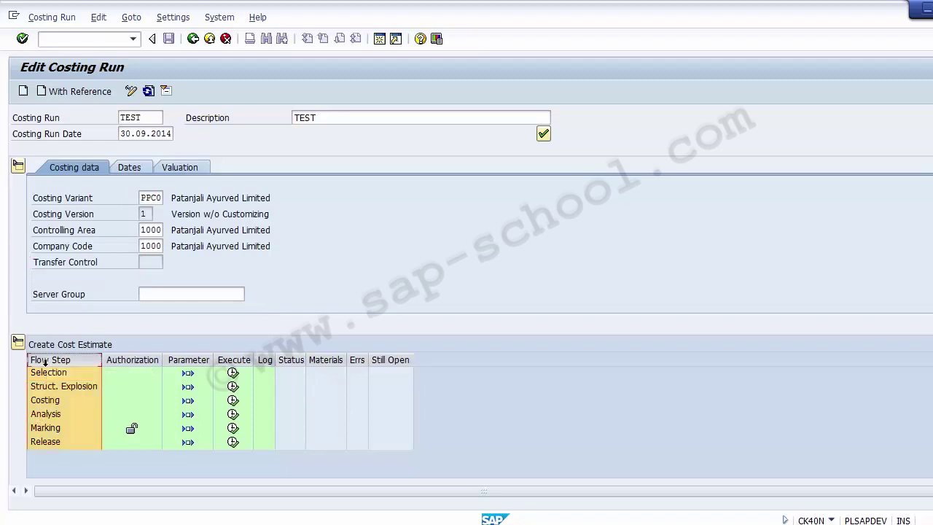
left_click(50, 371)
left_click(50, 386)
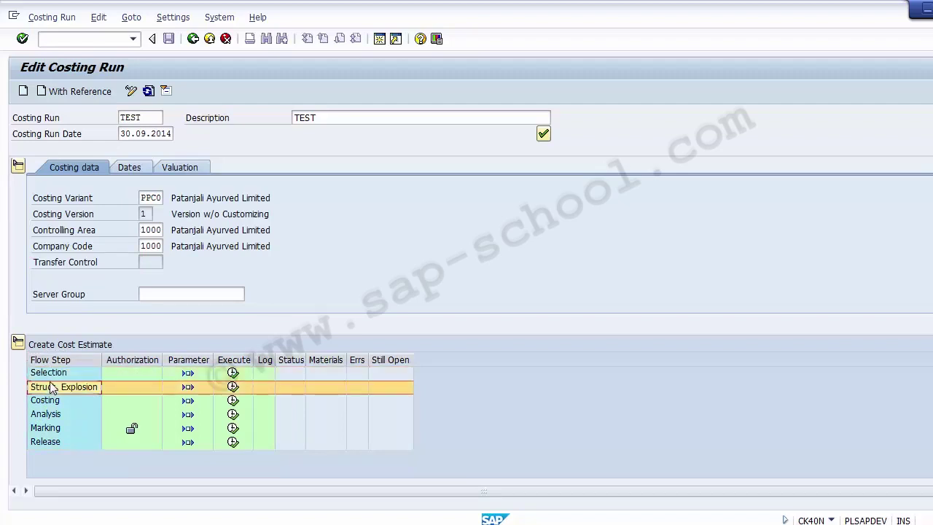
left_click(48, 401)
left_click(48, 415)
left_click(49, 428)
left_click(47, 444)
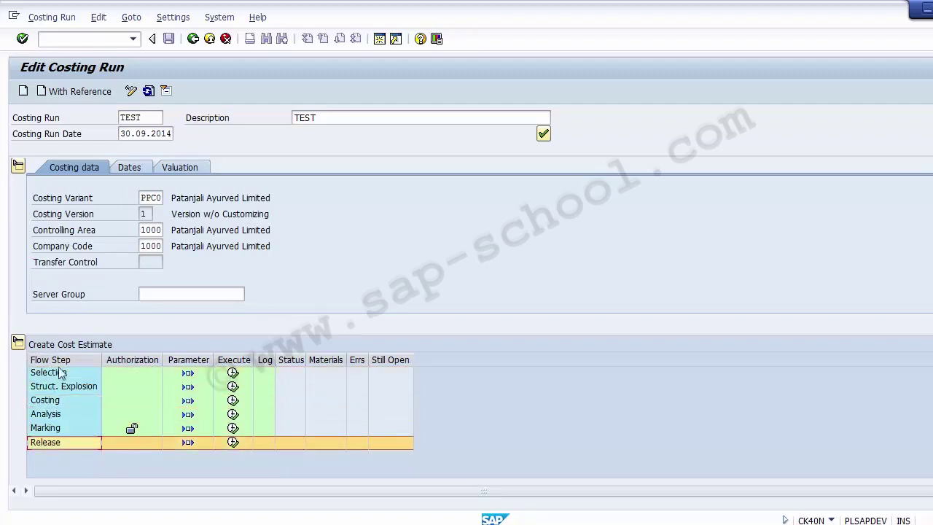
left_click(51, 373)
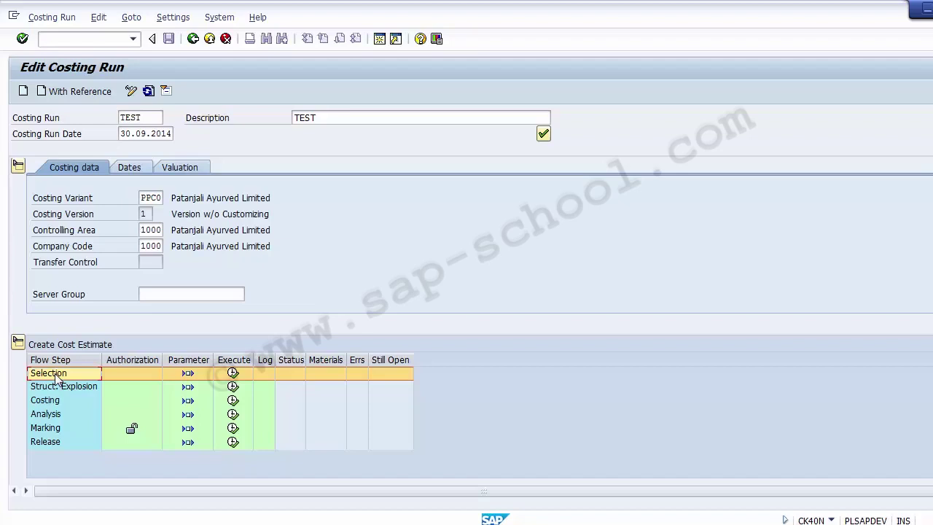
Open the Selection flow step's parameters, examine the material master and reference costing run criteria, and leave without saving.
left_click(185, 360)
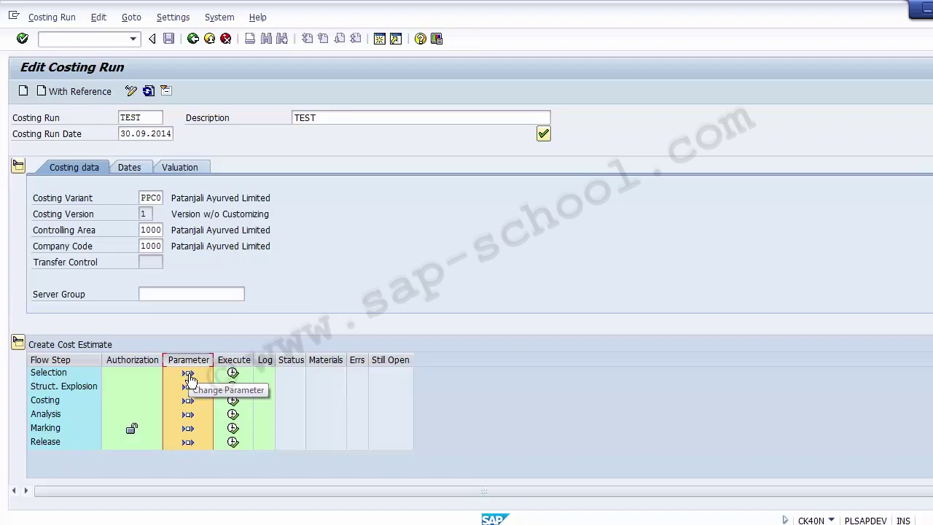
left_click(188, 374)
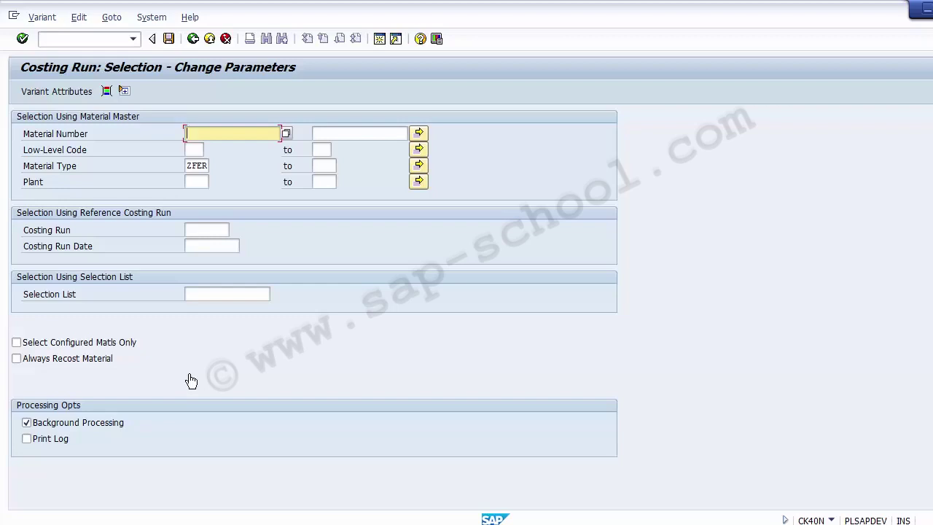
key("Tab")
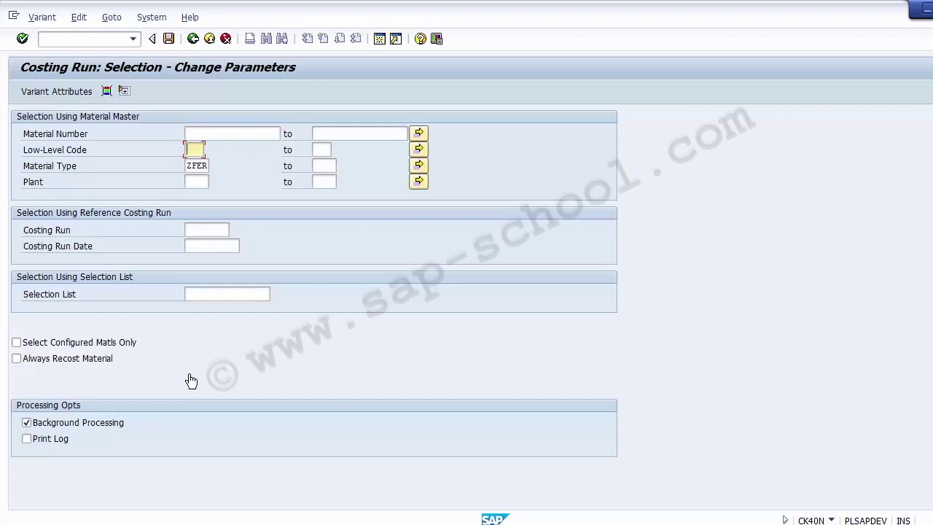
key("Tab")
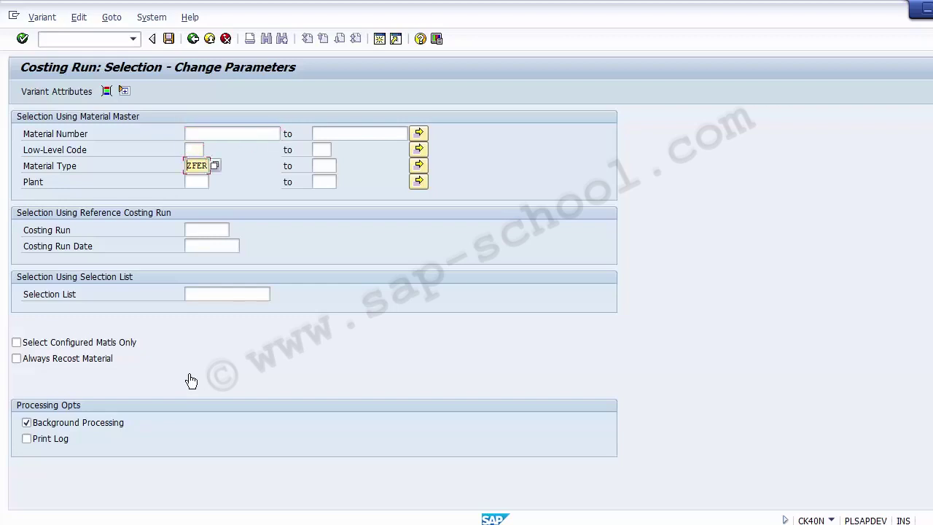
key("Tab")
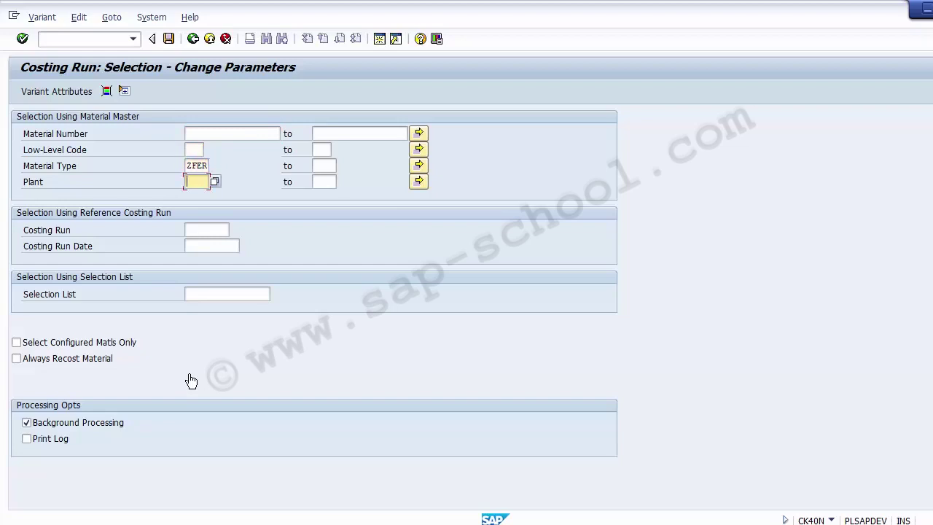
key("Tab")
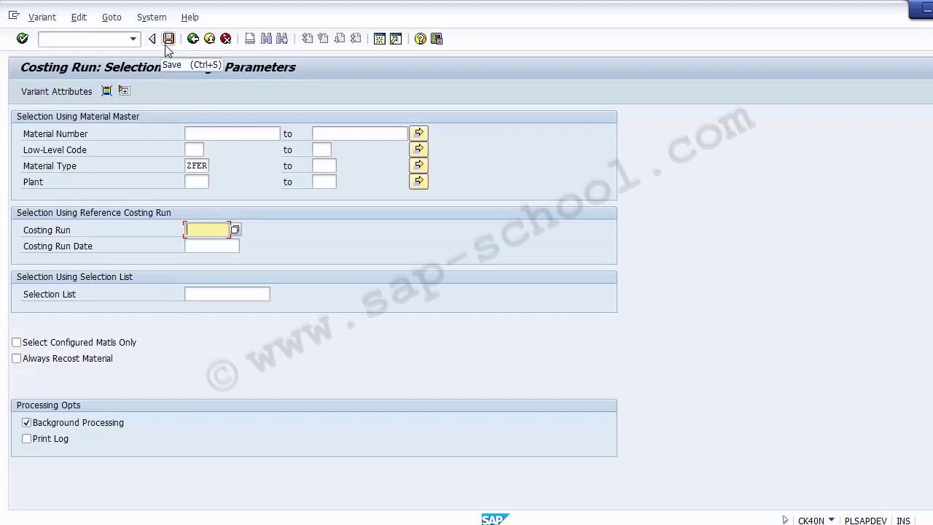
left_click(190, 40)
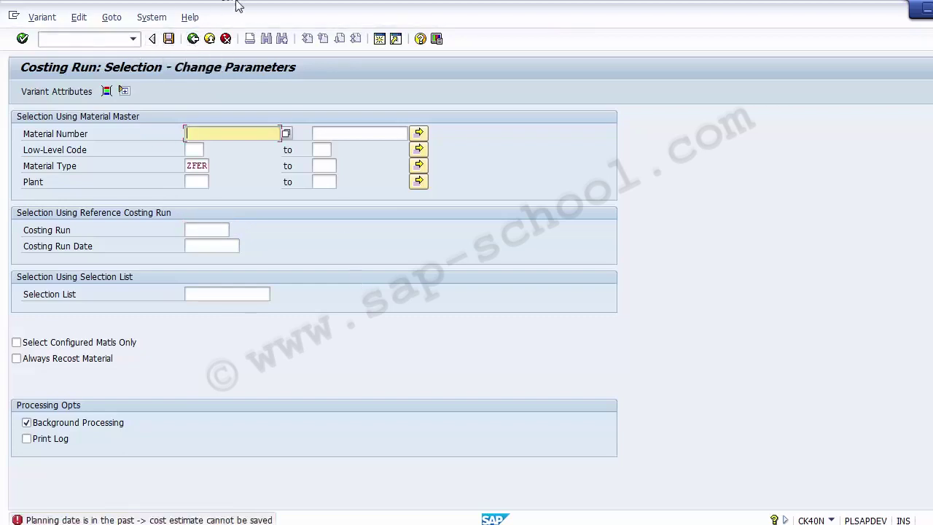
left_click(225, 39)
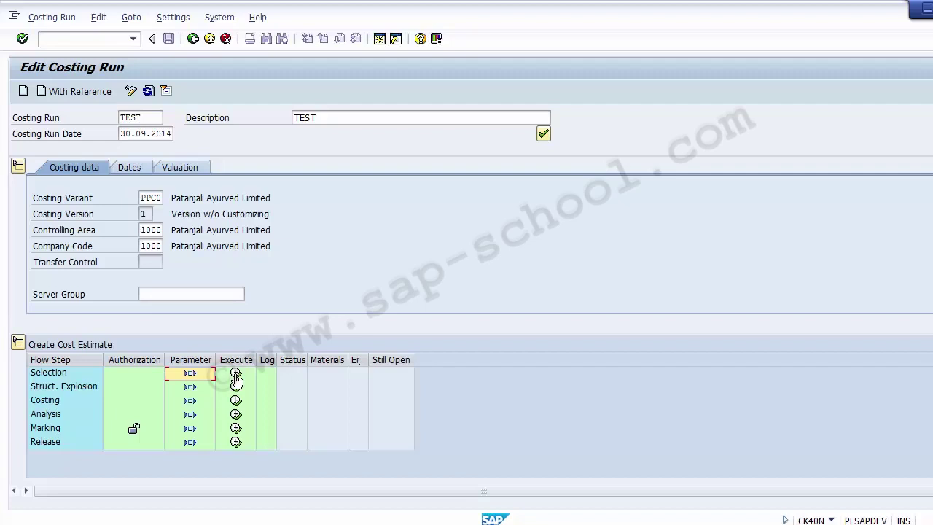
Reopen the Selection flow step's parameters for another look and cancel back to the costing run.
left_click(190, 374)
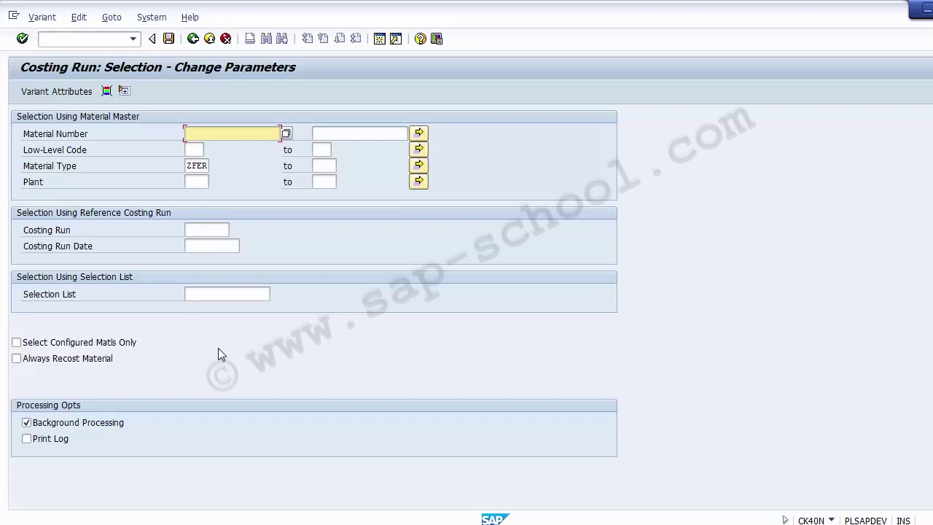
left_click(192, 38)
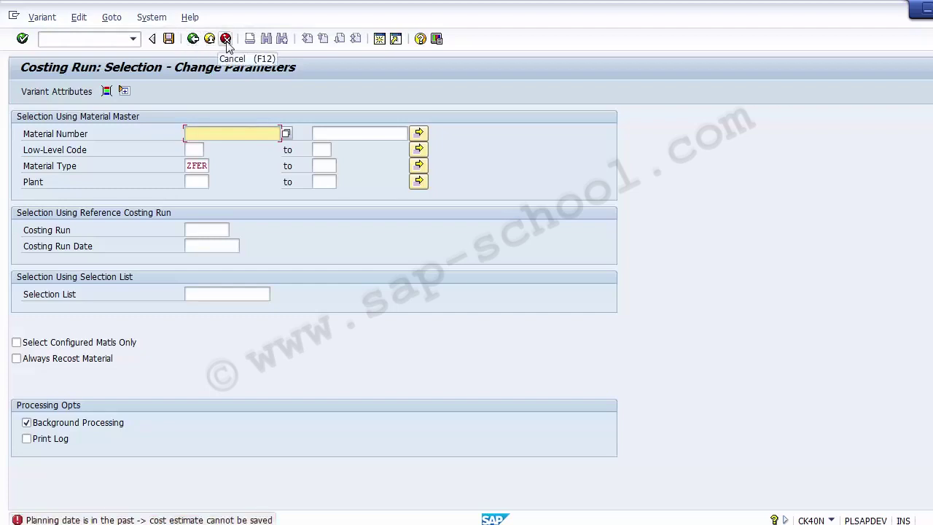
left_click(226, 39)
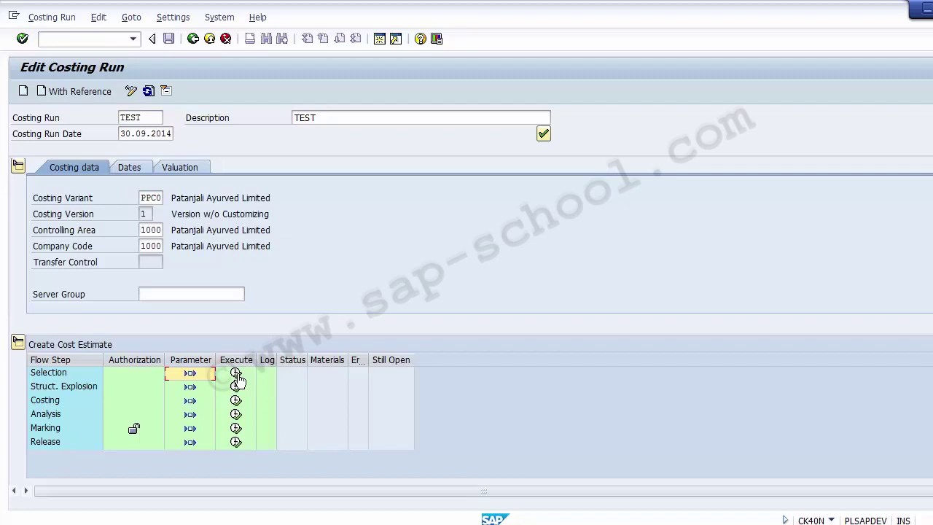
Step through the Selection, Struct. Explosion, Costing, Analysis and Marking rows of the cost estimate flow.
left_click(52, 390)
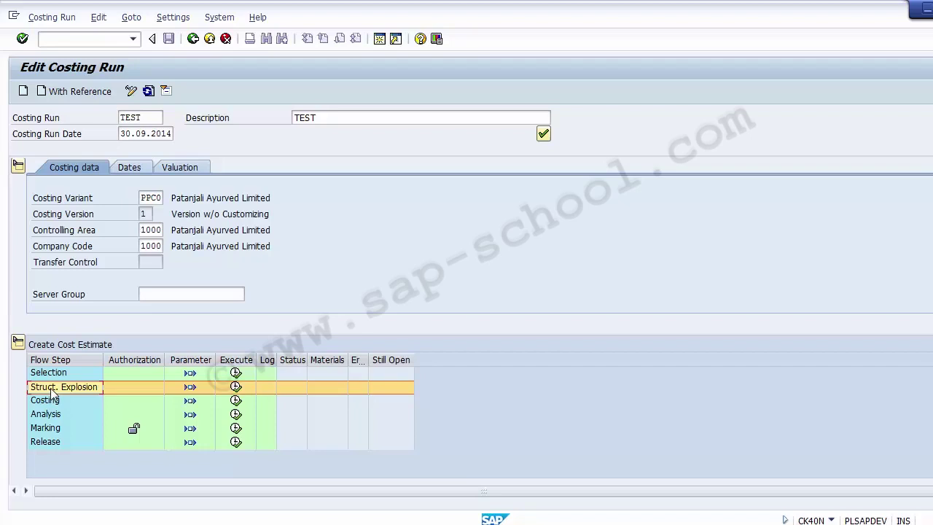
left_click(49, 375)
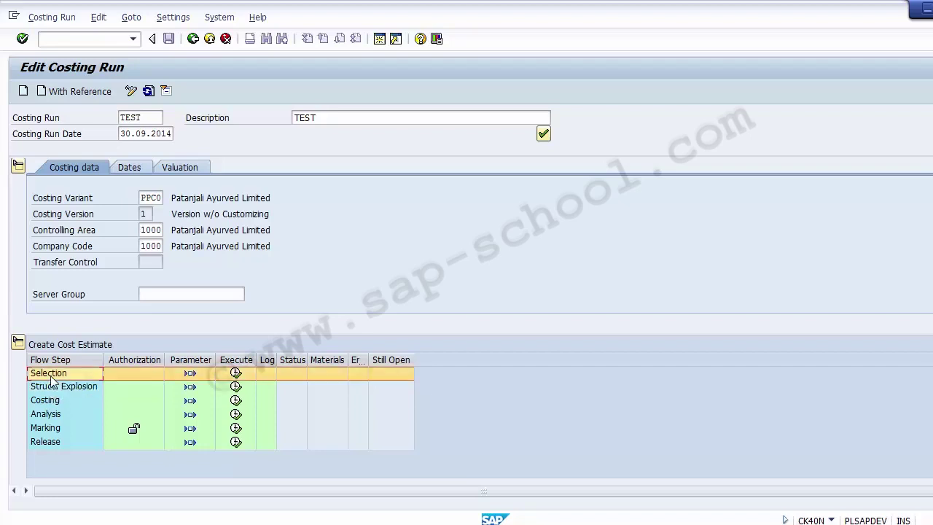
key("Down")
key("Down")
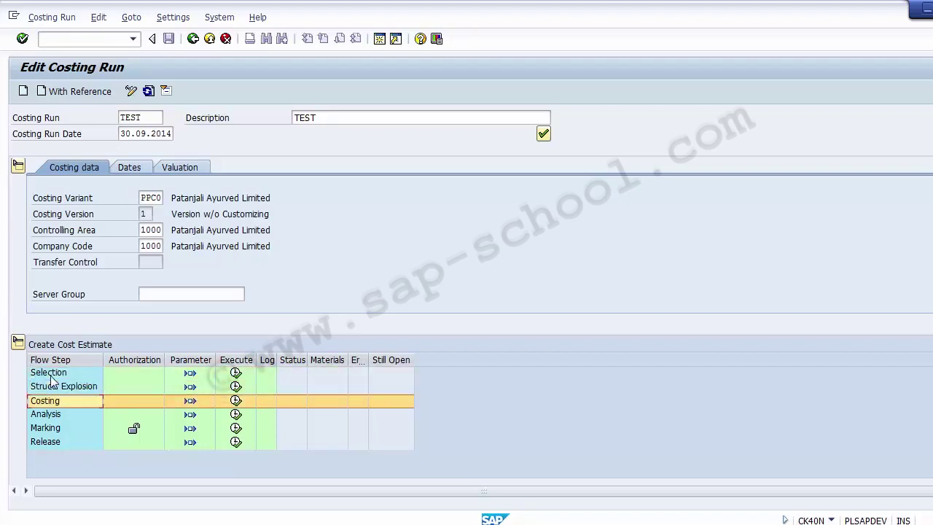
left_click(49, 417)
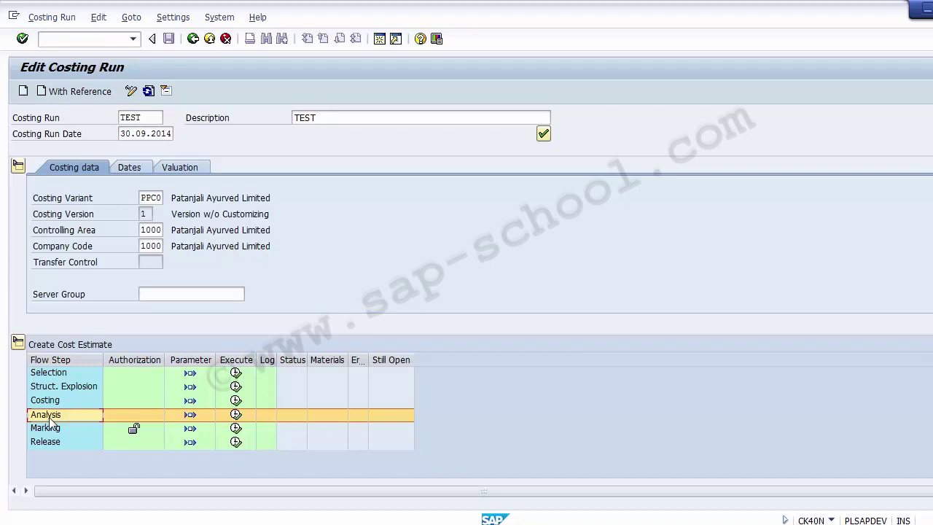
key("Down")
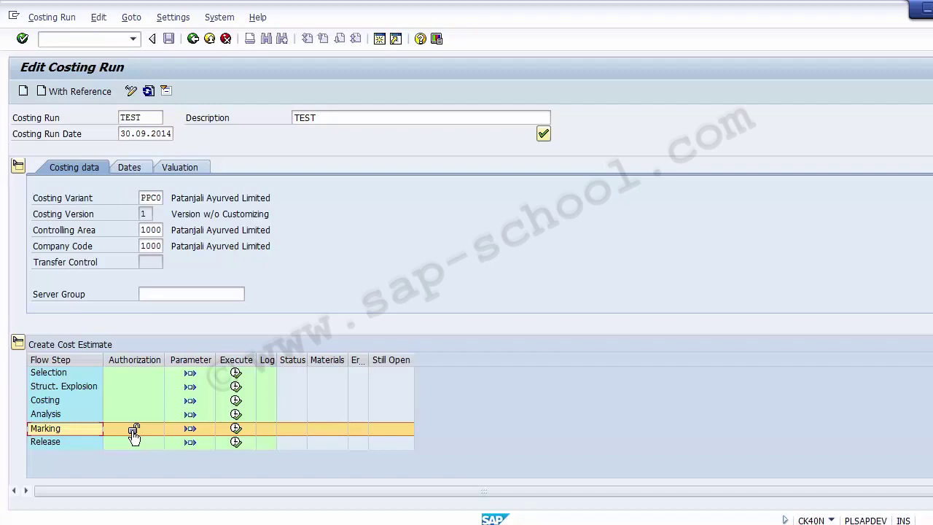
Widen the errors column of the Create Cost Estimate table until its full heading fits, and select that column.
left_click(57, 204)
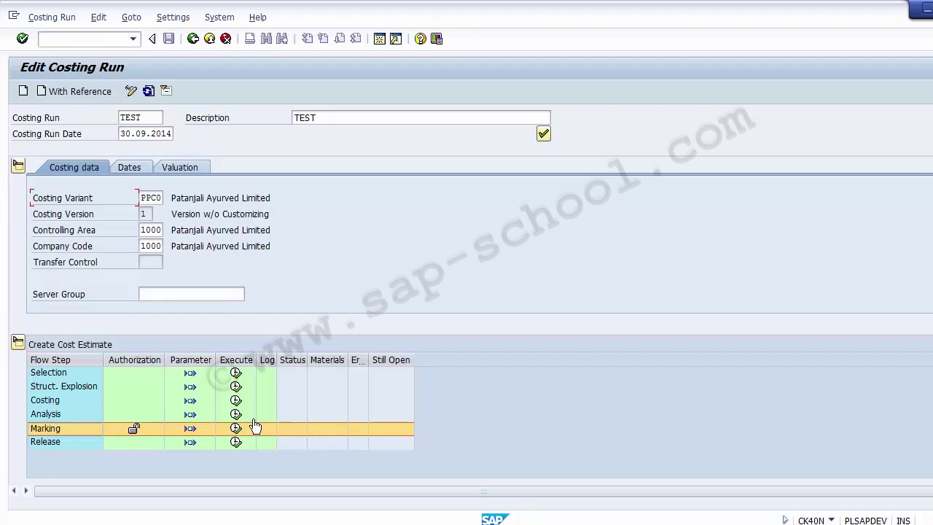
left_click_drag(369, 357, 498, 353)
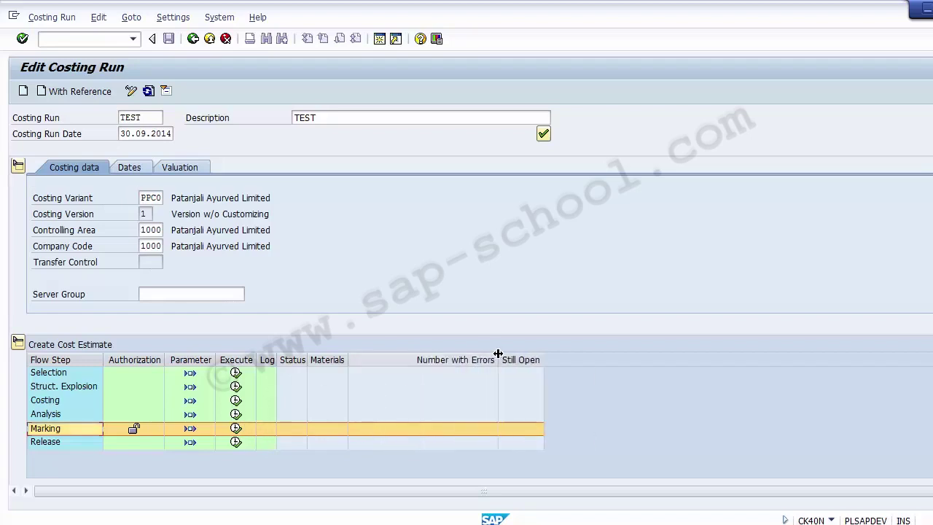
left_click(452, 359)
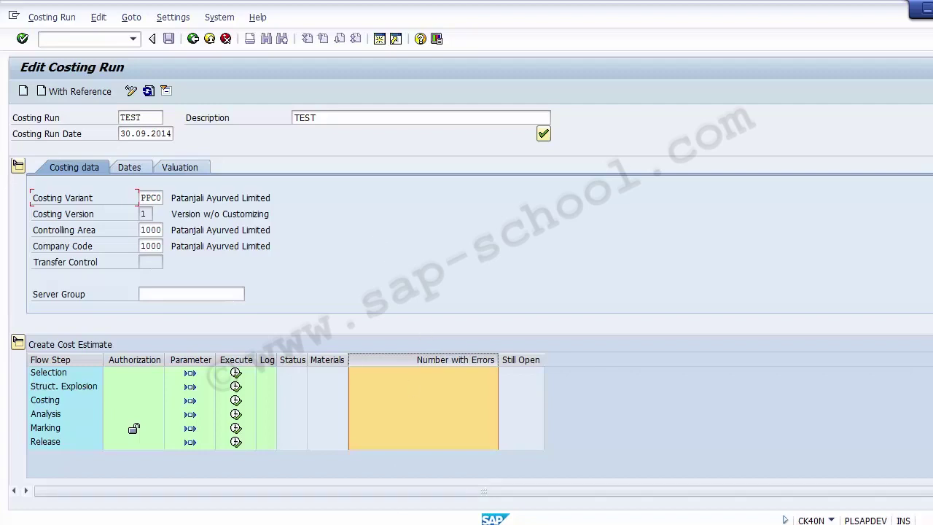
Switch to the SAP-CO-PC presentation in PowerPoint and page through the costing run slides to "Create costing run - Diagram".
key("Return")
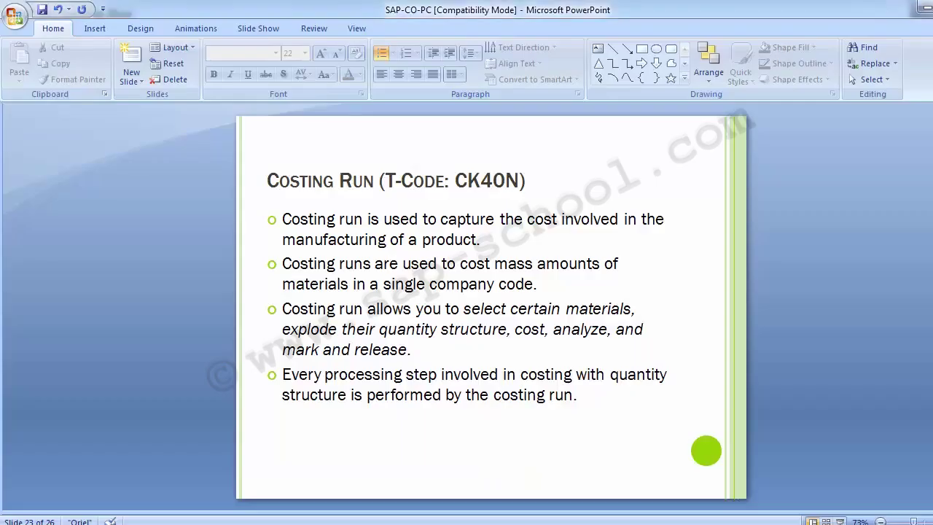
key("Page_Down")
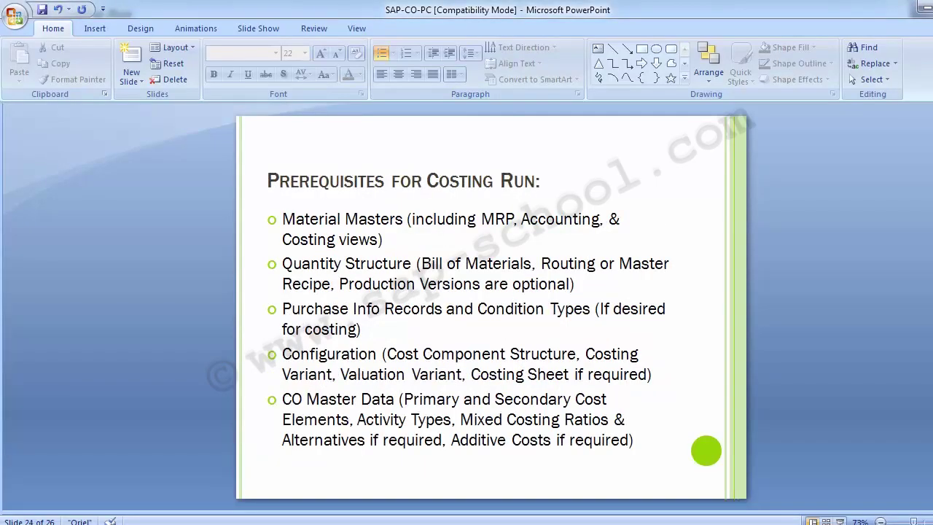
key("Page_Down")
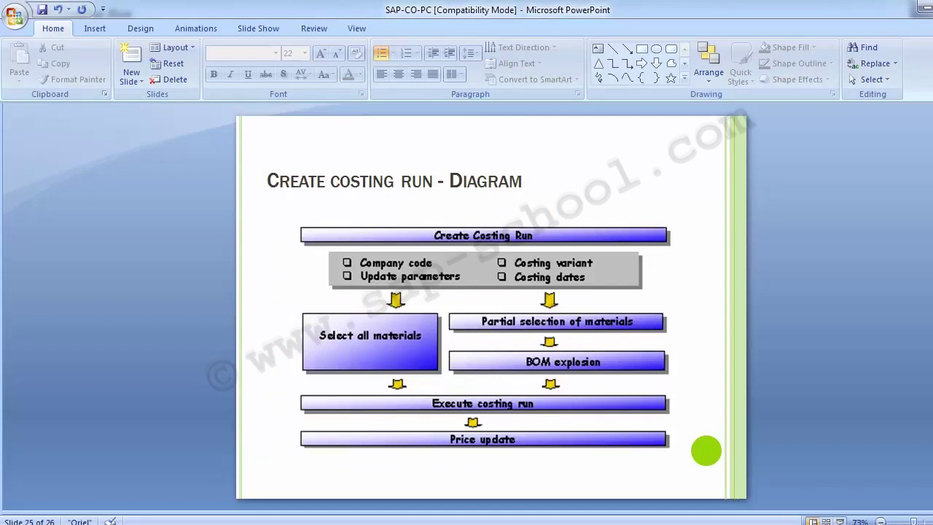
key("Page_Down")
key("Page_Up")
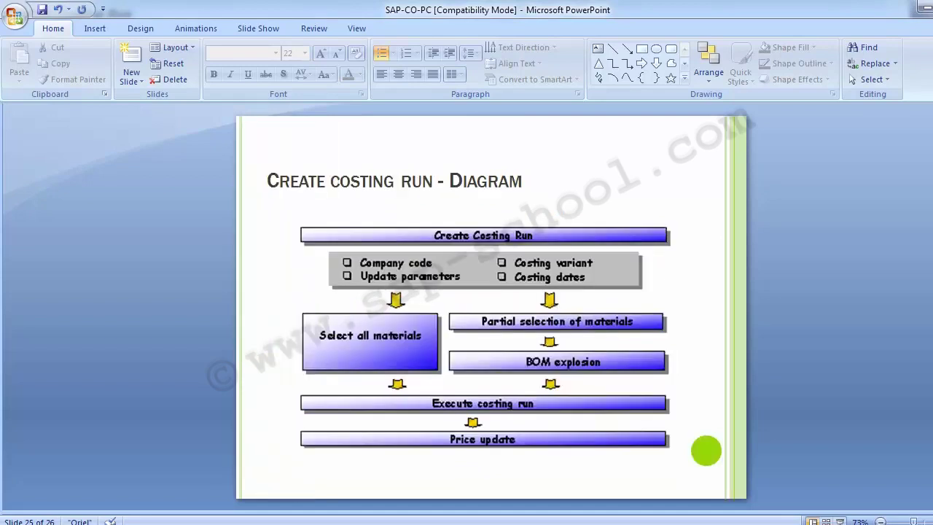